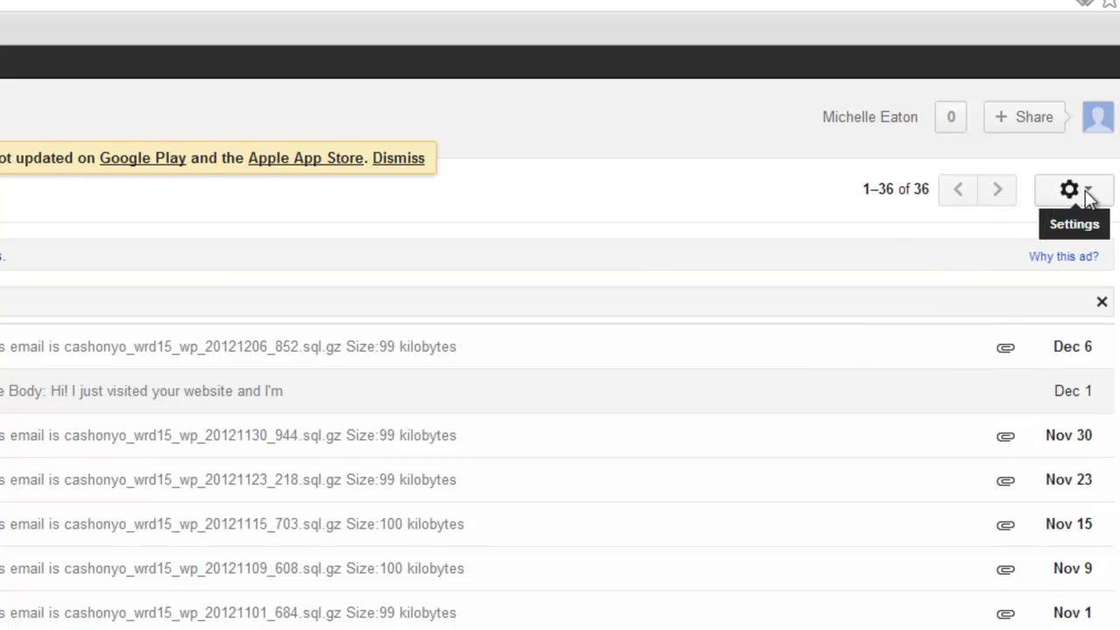
# Go to the Signature section of General settings and expand its address dropdown
pyautogui.click(1087, 198)
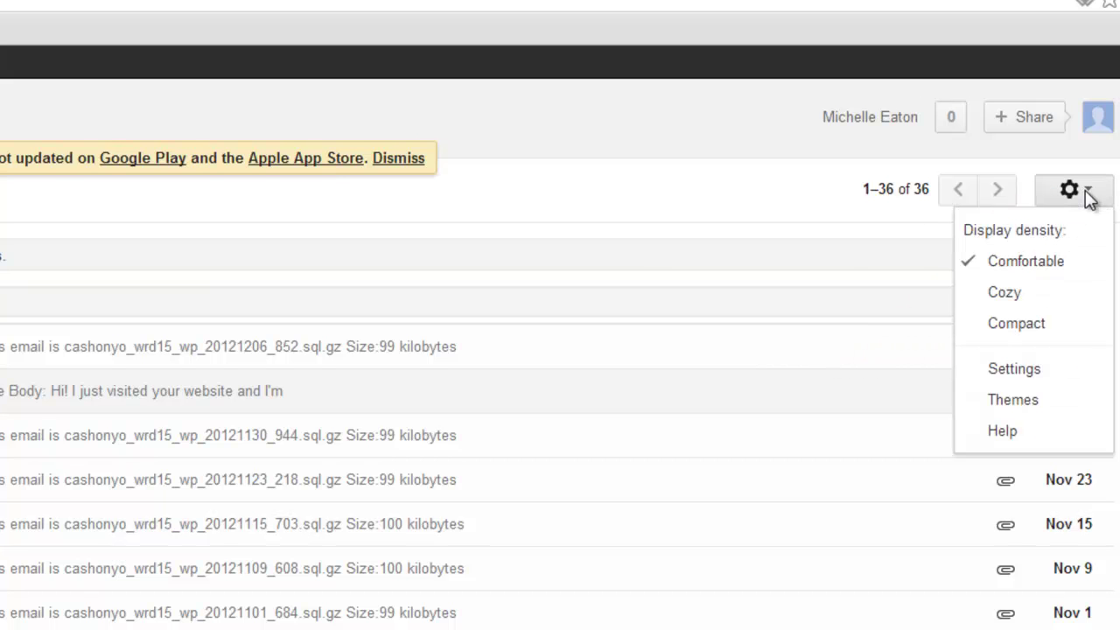
pyautogui.click(1024, 374)
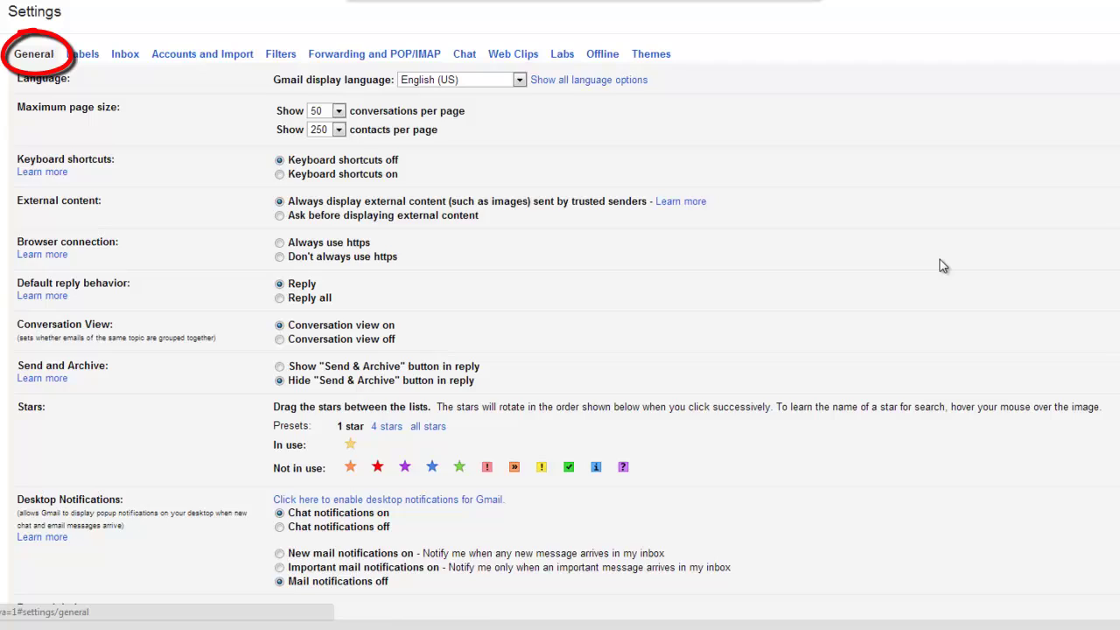
pyautogui.scroll(-2, 943, 265)
pyautogui.scroll(-3, 942, 265)
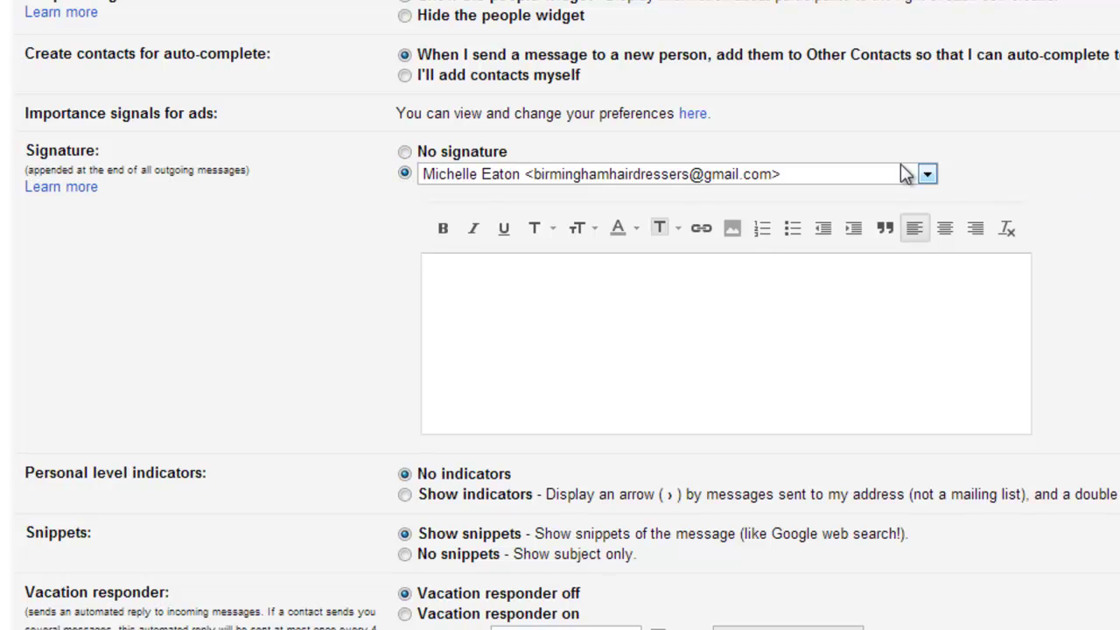
pyautogui.click(928, 175)
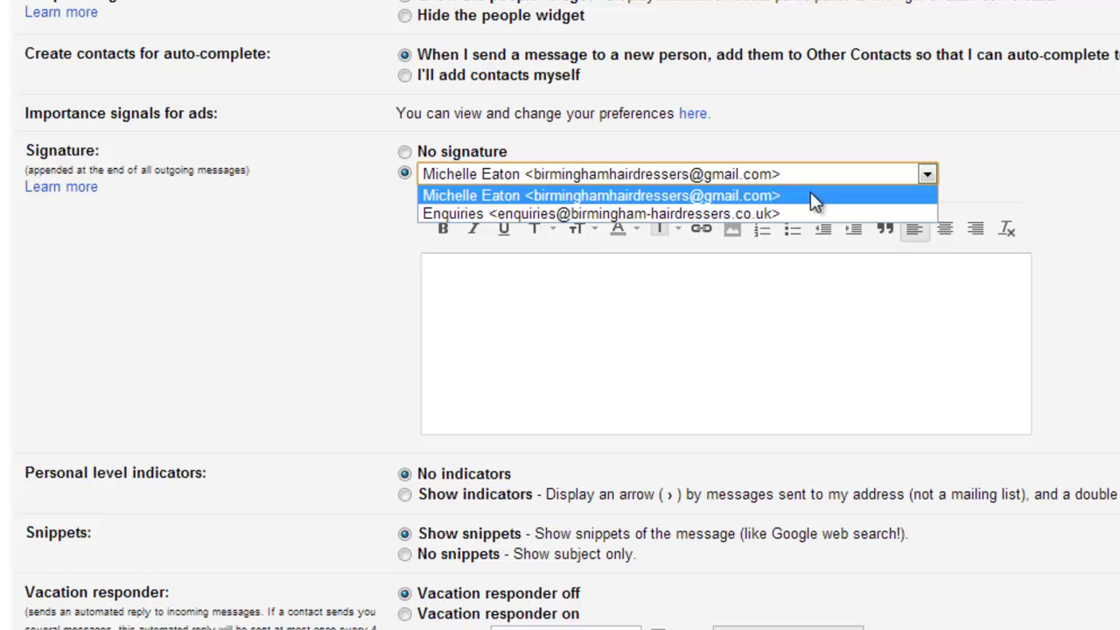
# Pick the Enquiries address and paste the name, website and Tel lines as its signature
pyautogui.click(735, 215)
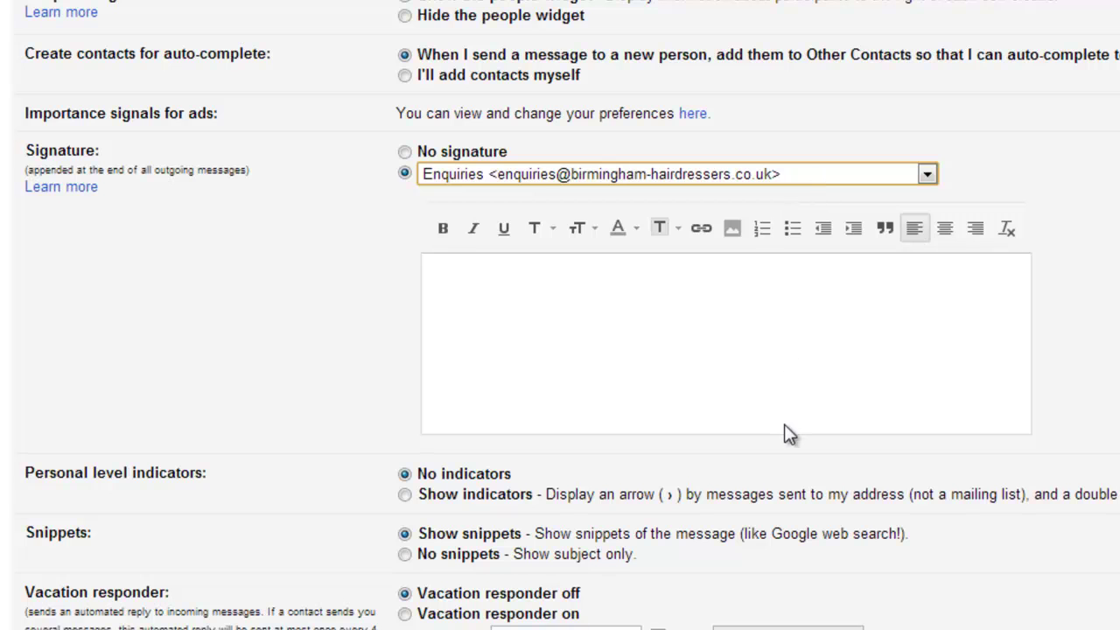
pyautogui.click(440, 273)
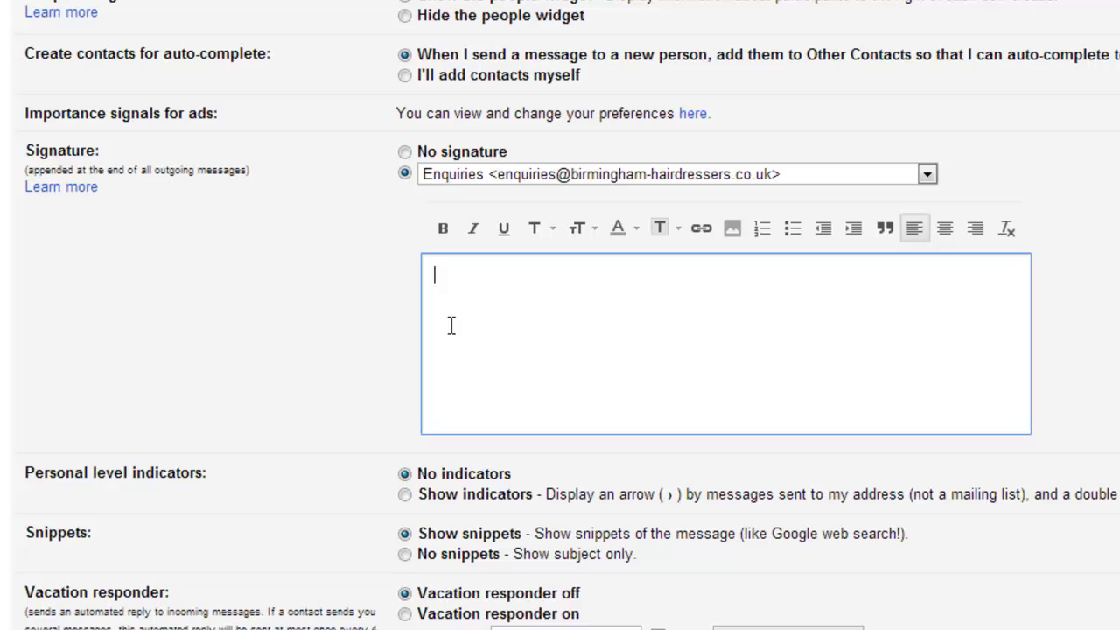
pyautogui.write('Michelle Eaton http://www.birmingham-hairdressers.co.uk  Tel: xxxxx xxxxxx')
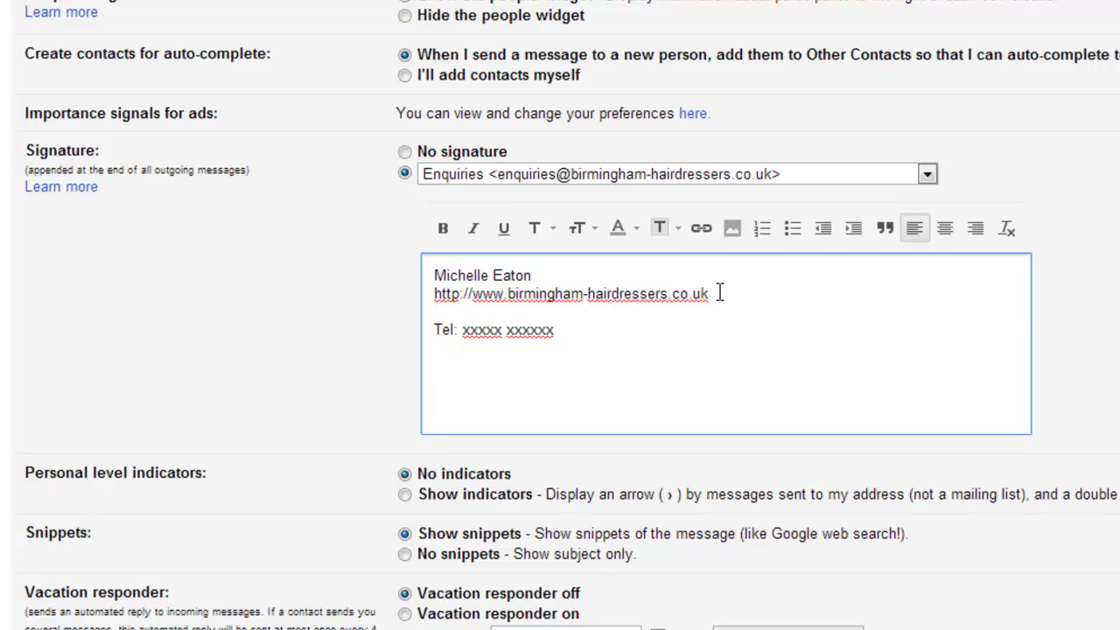
# Make the name on the signature's first line bold and purple
pyautogui.moveTo(545, 277); pyautogui.dragTo(428, 278)
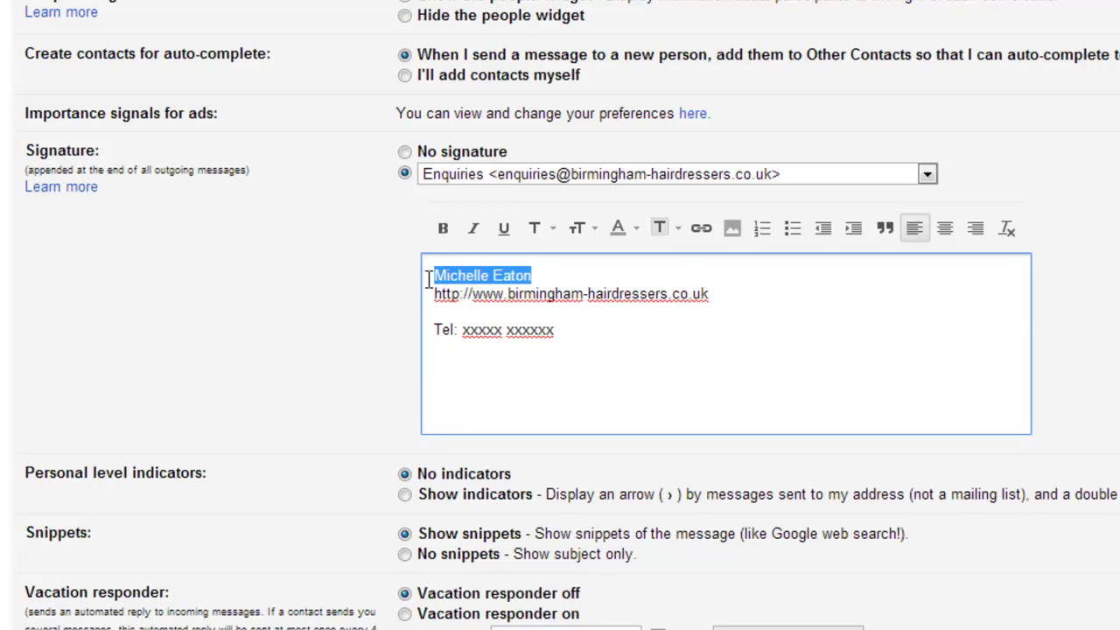
pyautogui.click(444, 230)
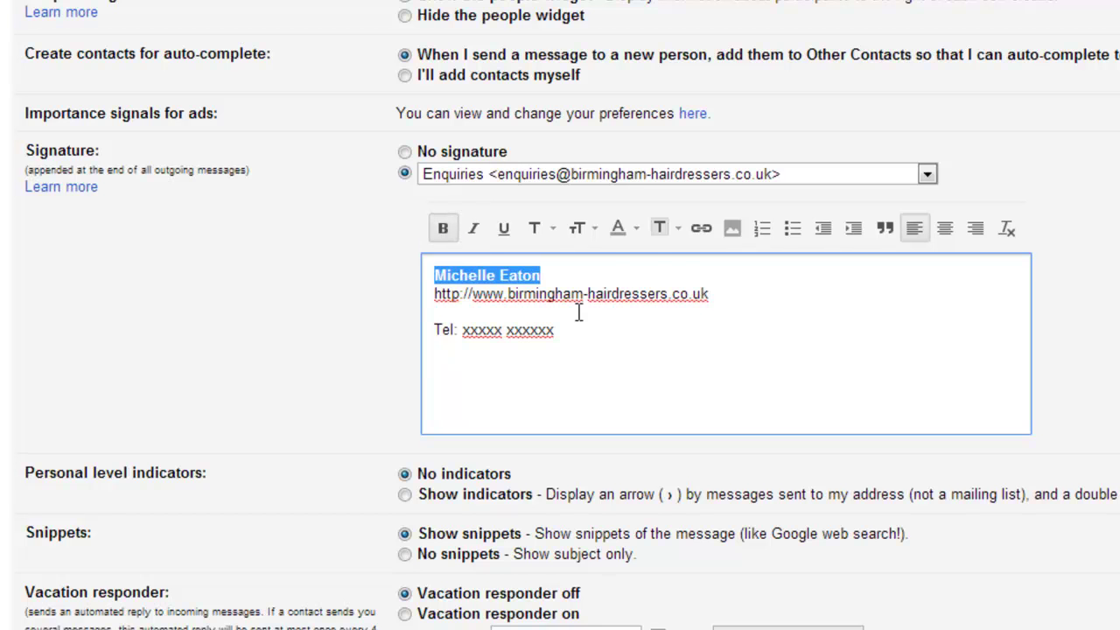
pyautogui.click(631, 231)
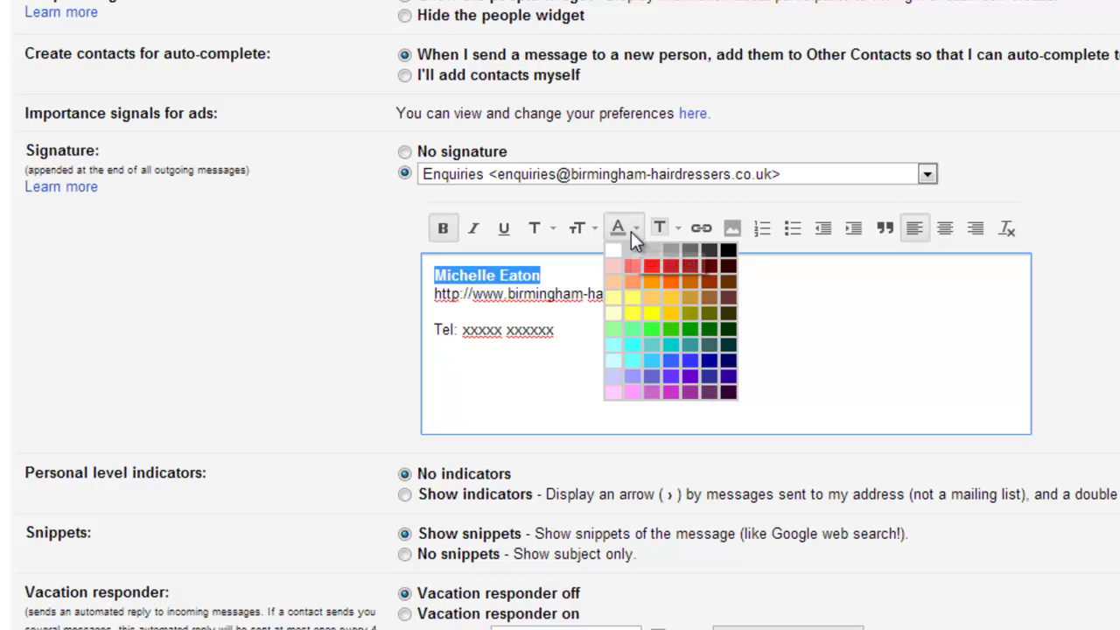
pyautogui.click(668, 378)
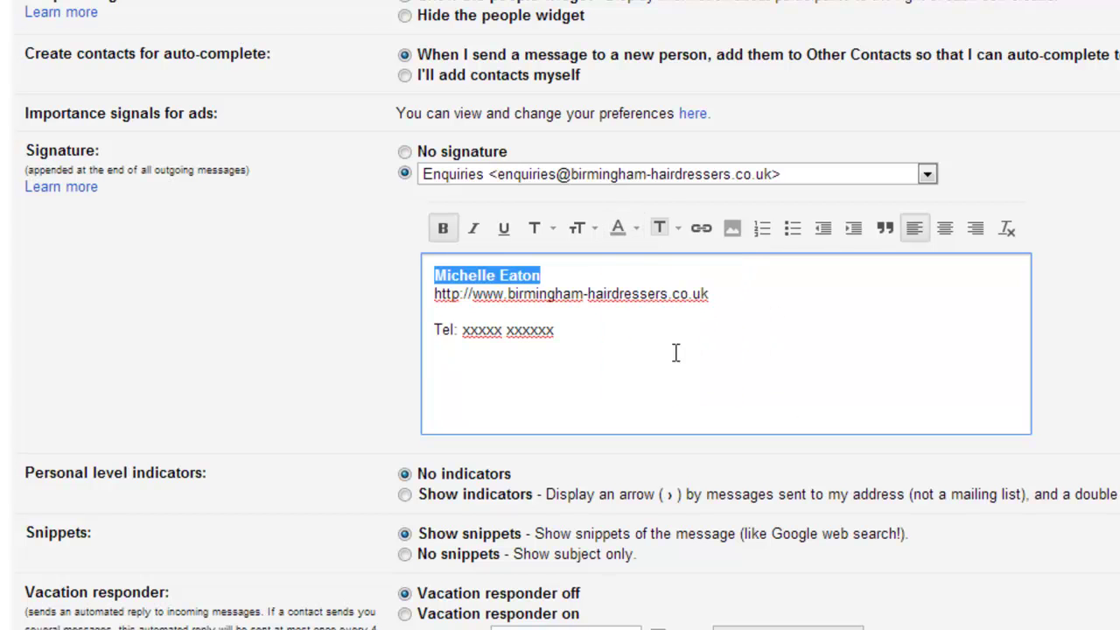
pyautogui.click(727, 297)
pyautogui.moveTo(727, 298); pyautogui.dragTo(429, 294)
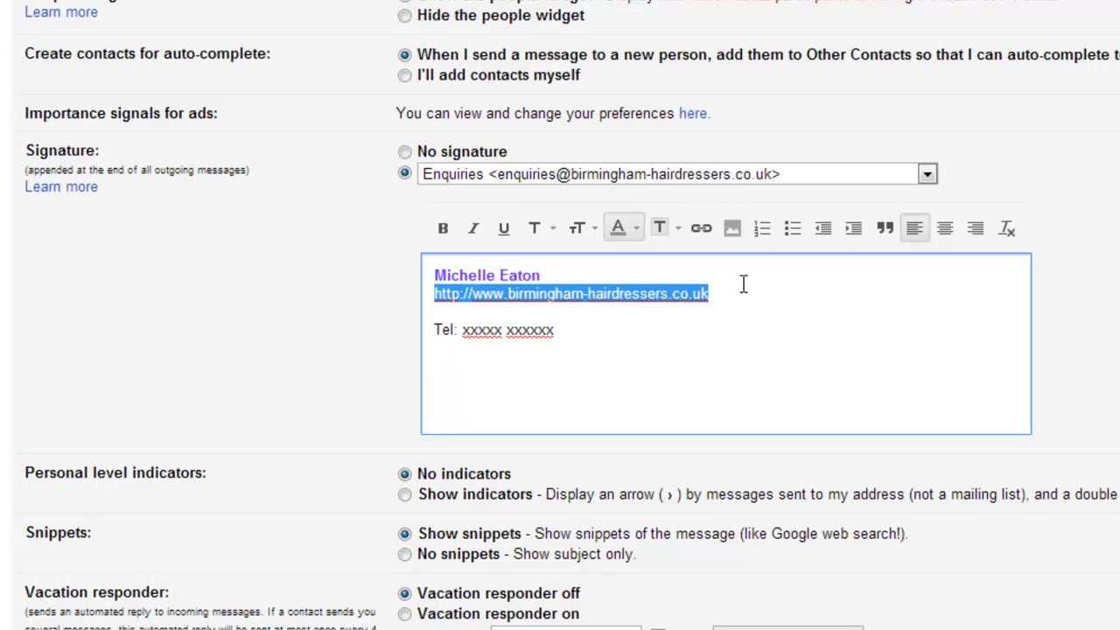
pyautogui.click(701, 231)
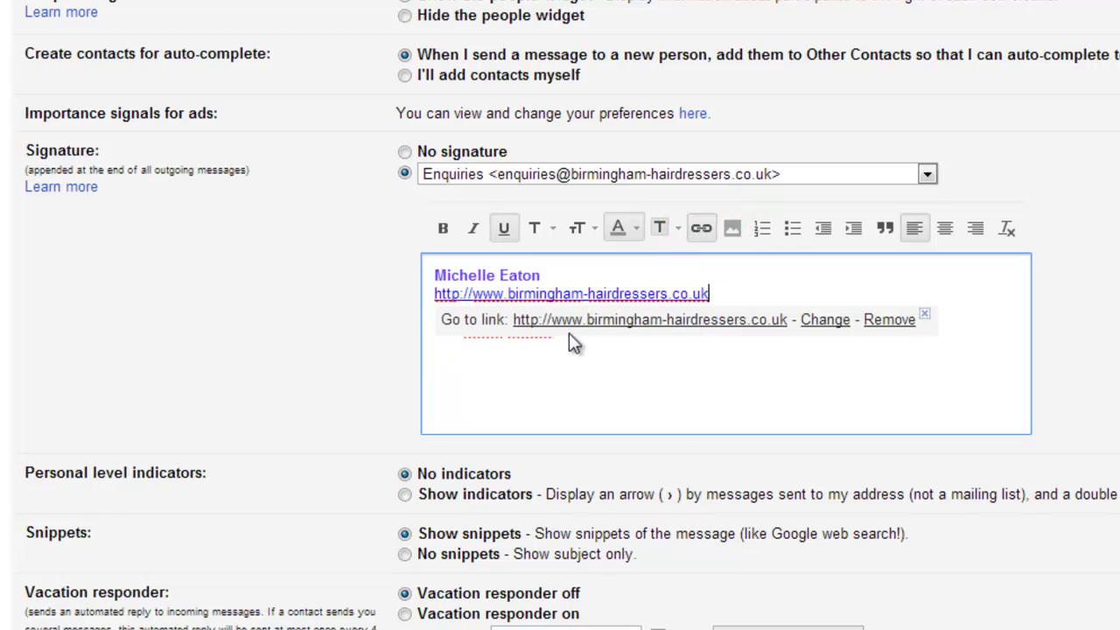
pyautogui.click(824, 320)
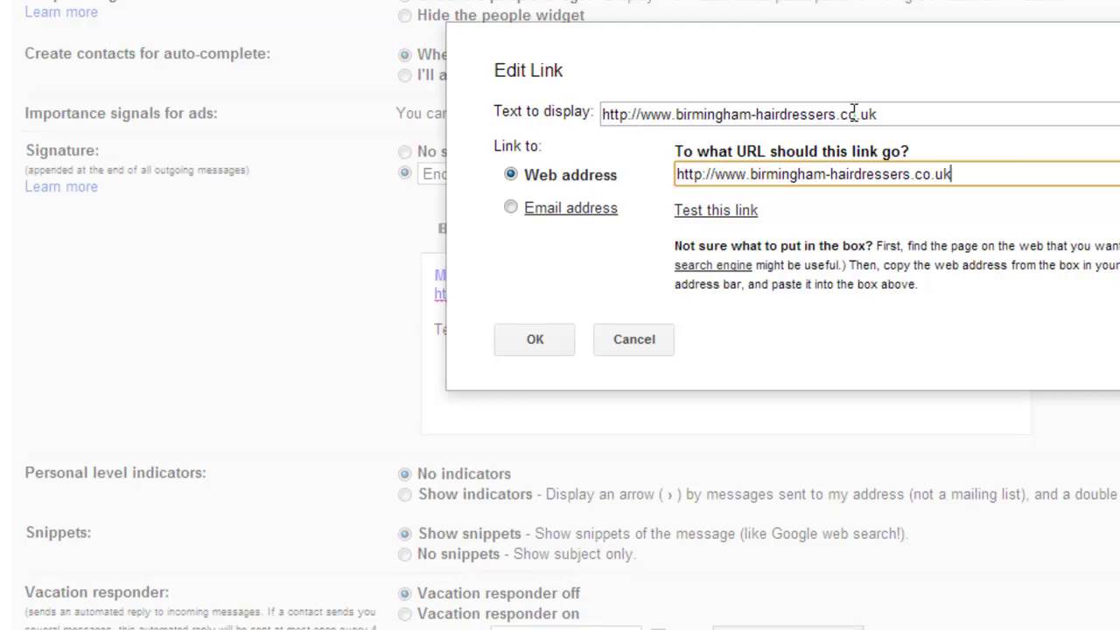
pyautogui.click(536, 339)
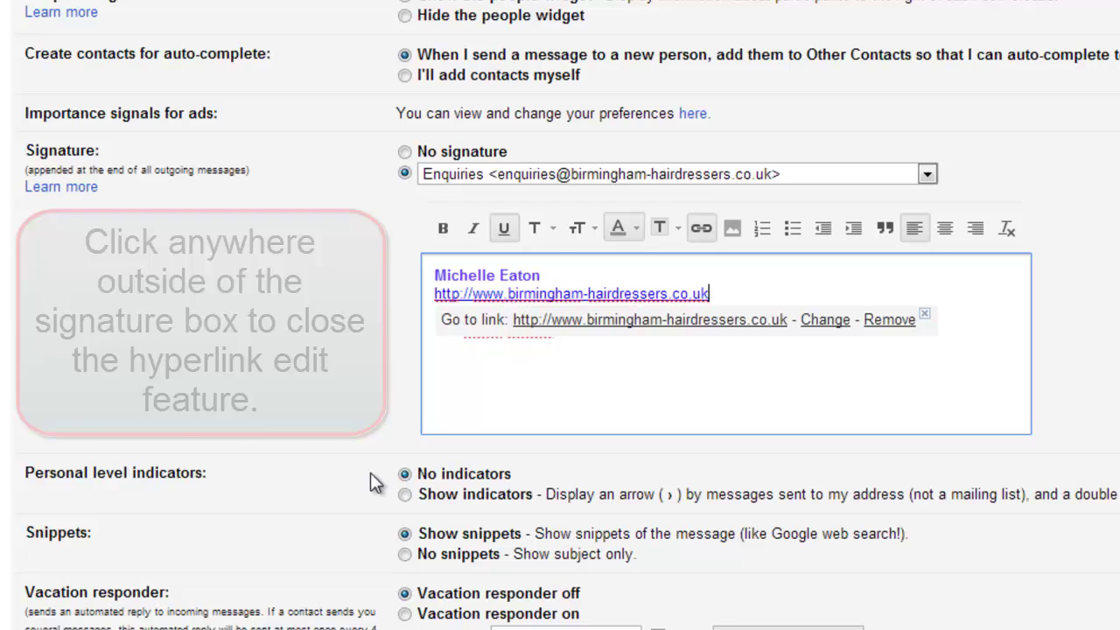
pyautogui.click(370, 472)
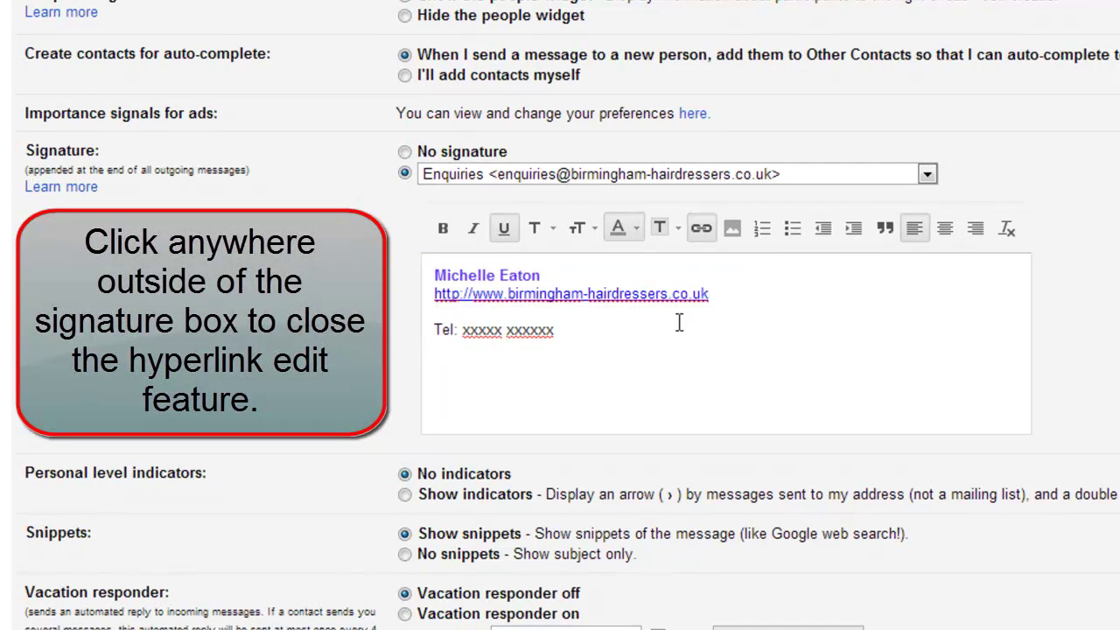
# Search Google for 'picasa' to reach Picasa Web Albums
pyautogui.click(592, 342)
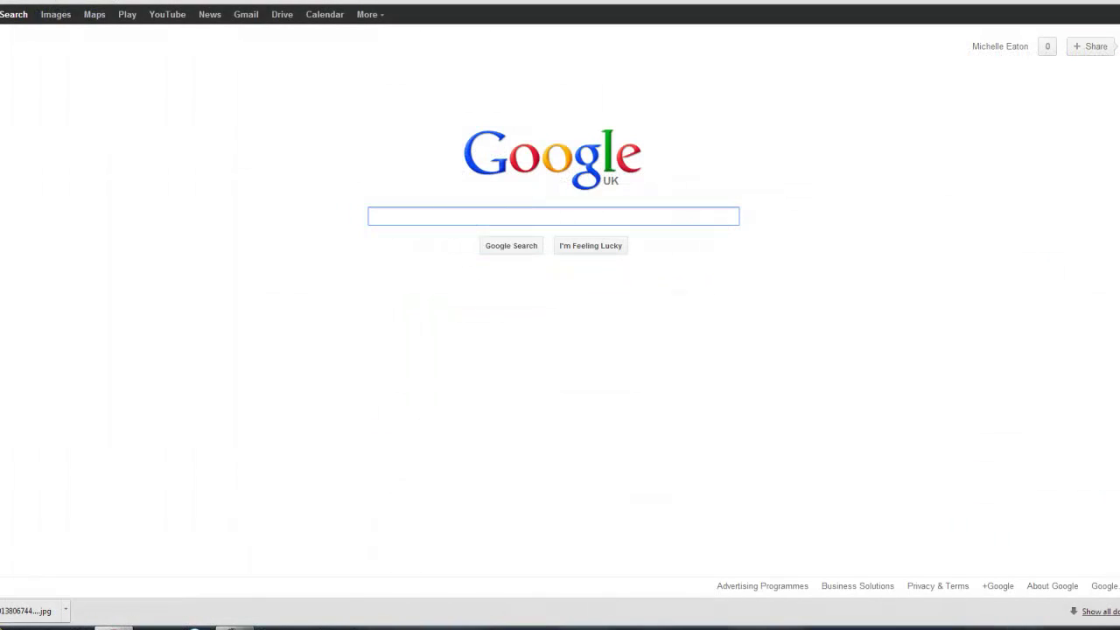
pyautogui.write('pi')
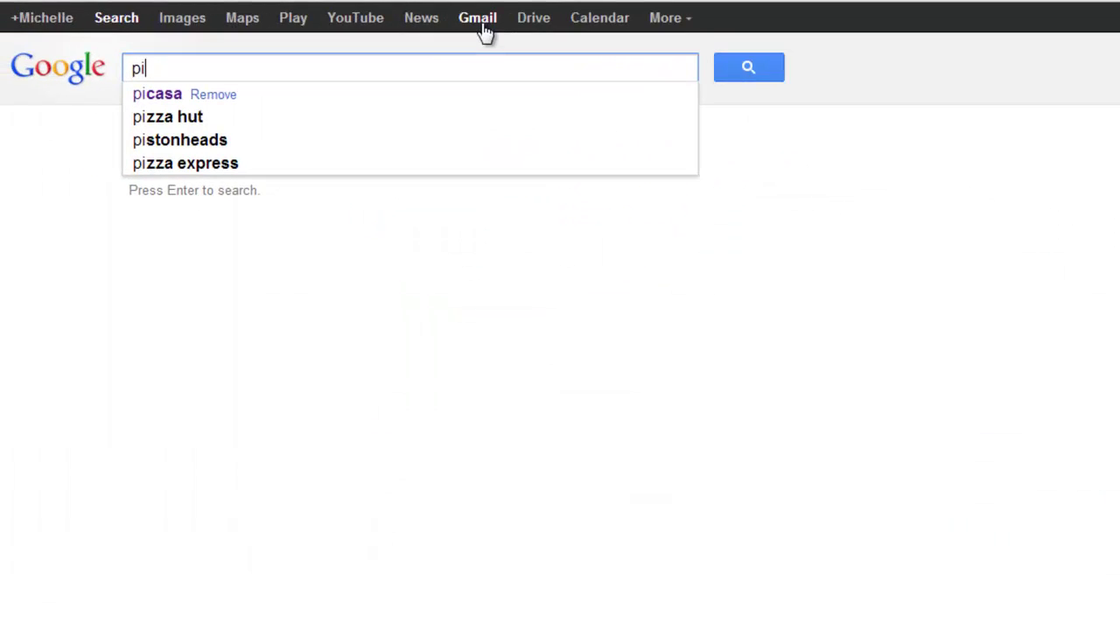
pyautogui.write('casa')
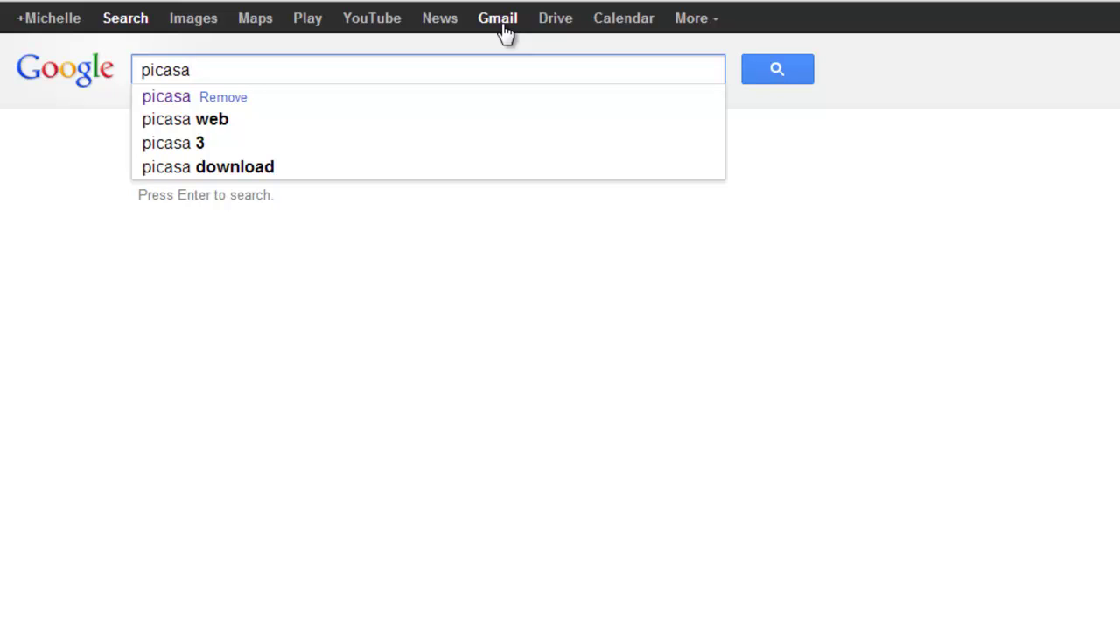
pyautogui.press('Return')
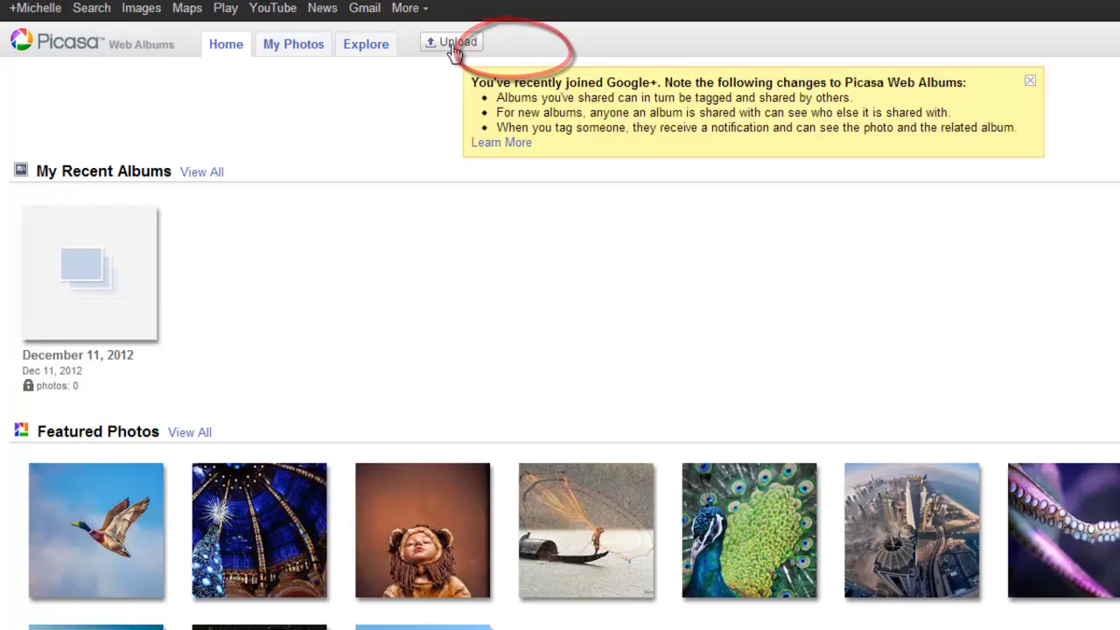
# Upload applefavicon to Picasa Web Albums and copy the uploaded apple image's URL
pyautogui.click(517, 52)
pyautogui.click(559, 337)
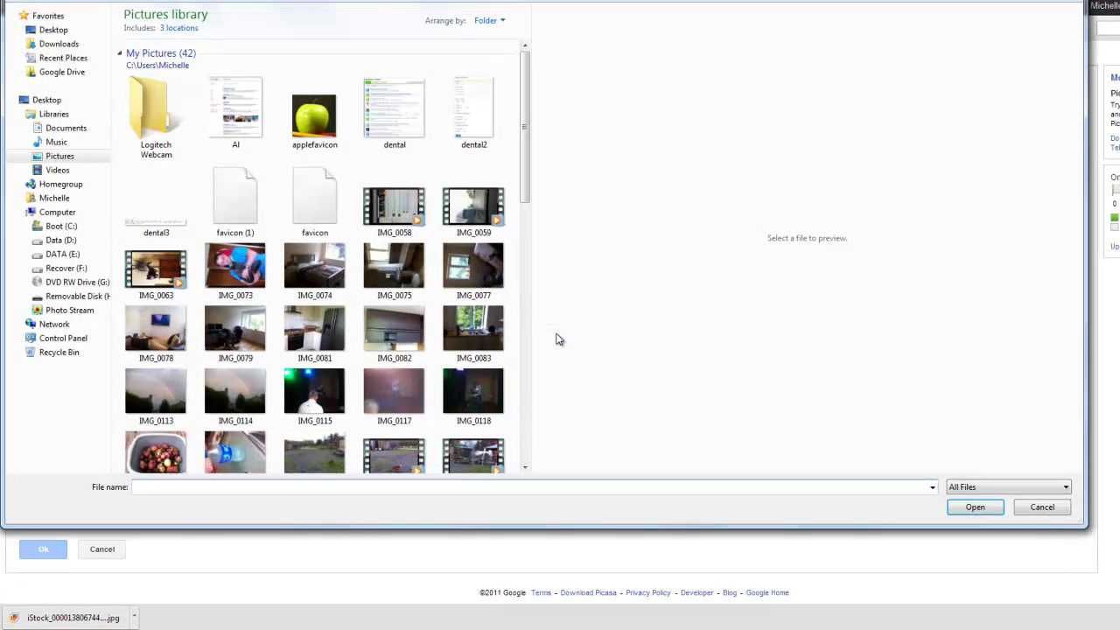
pyautogui.click(301, 130)
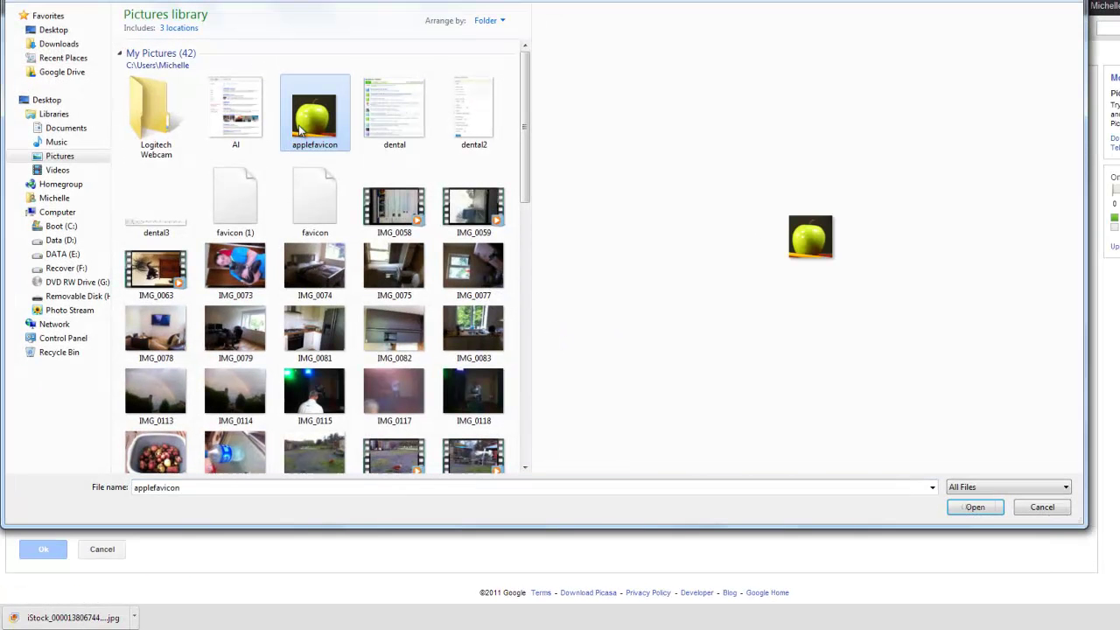
pyautogui.click(970, 508)
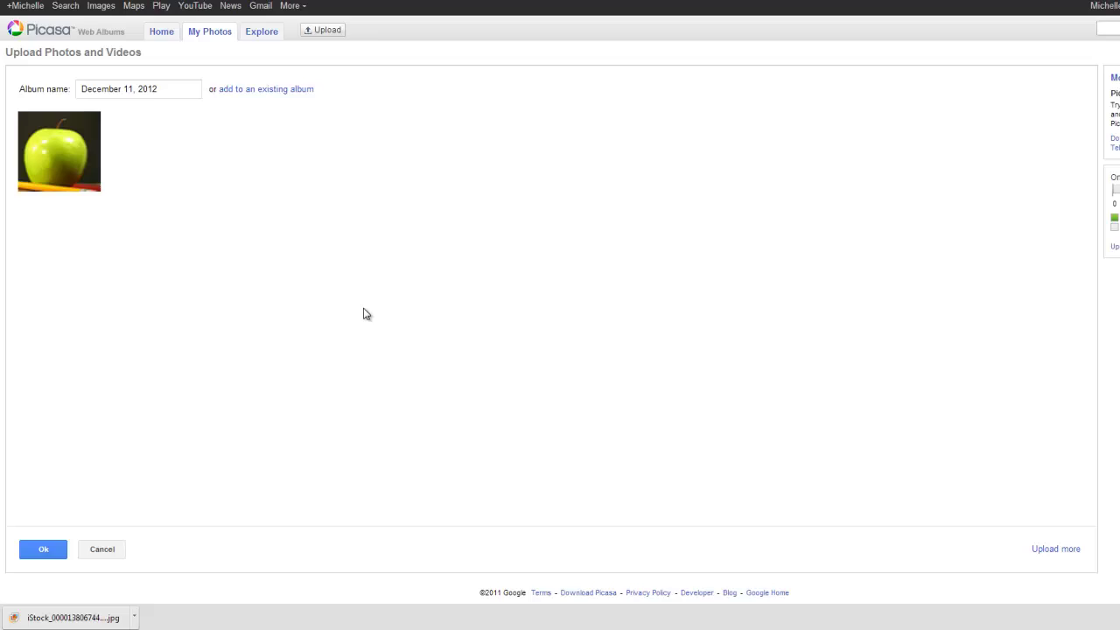
pyautogui.rightClick(58, 141)
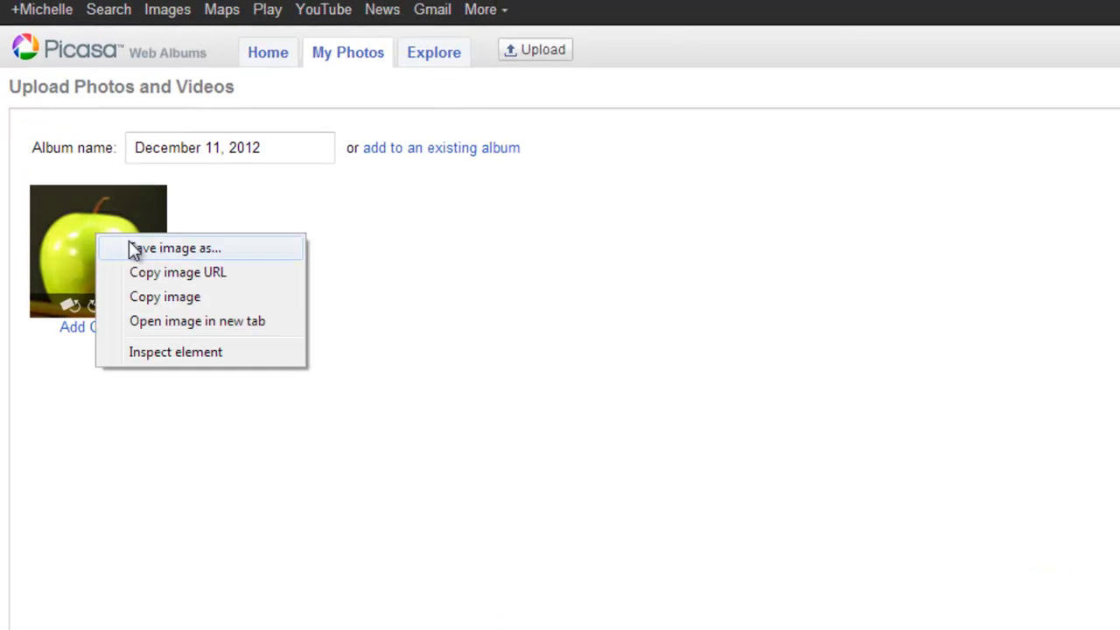
pyautogui.click(194, 274)
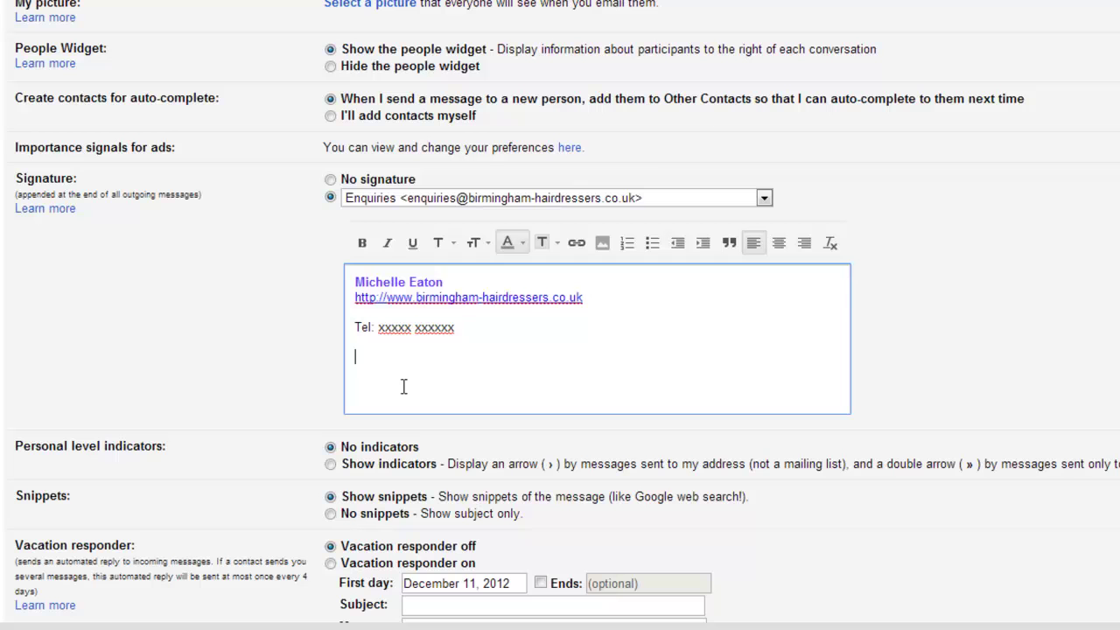
# Insert the apple image from its copied URL into the signature and save the settings
pyautogui.click(603, 244)
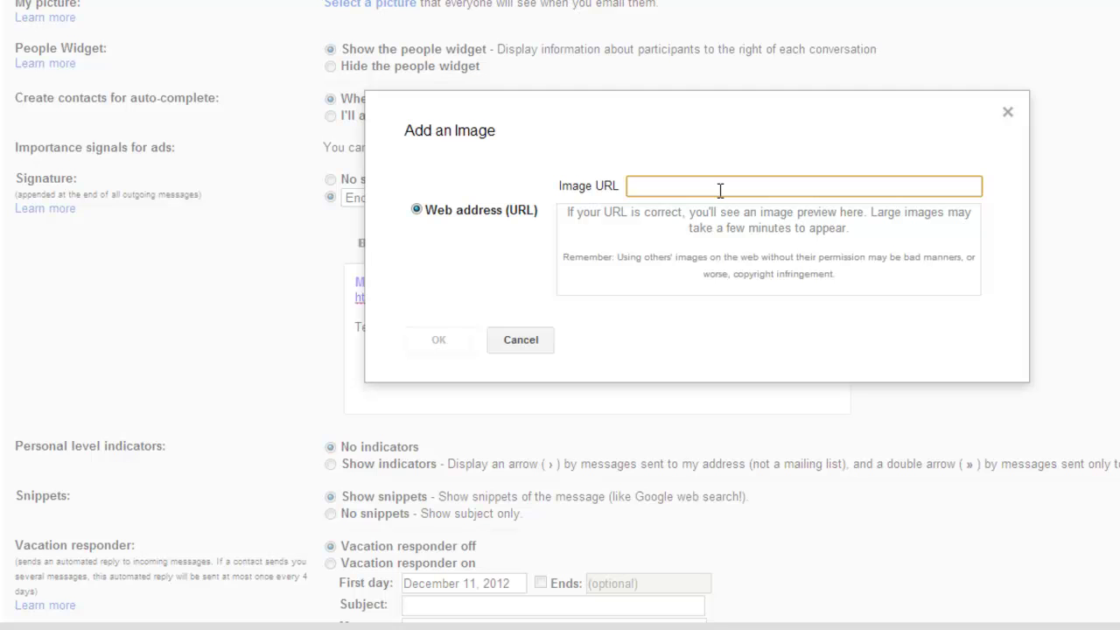
pyautogui.hotkey('ctrl', 'v')
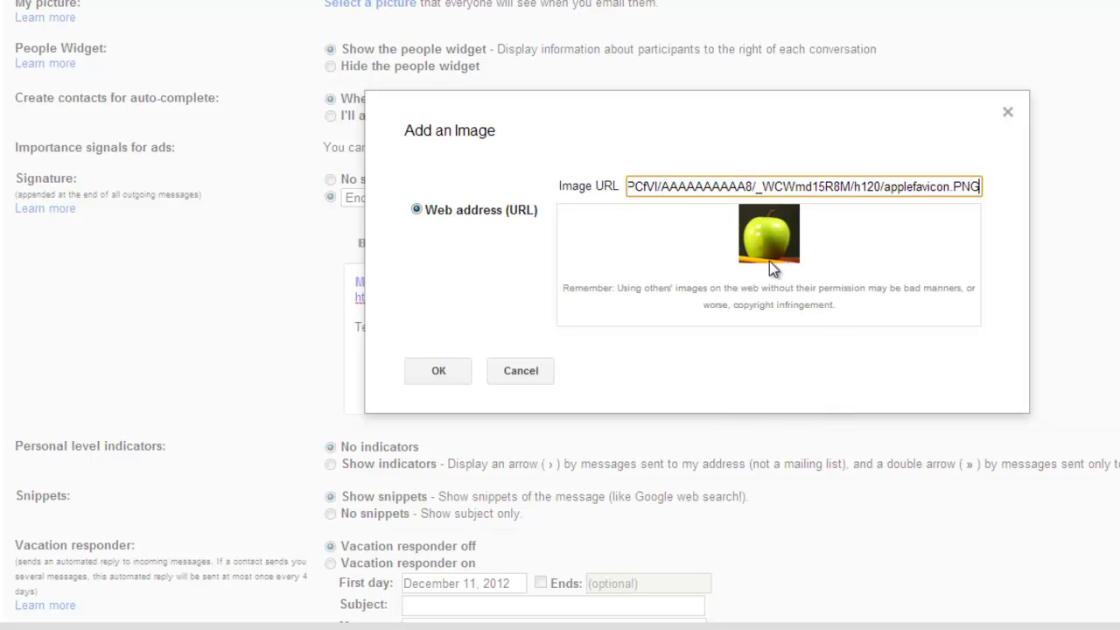
pyautogui.click(436, 373)
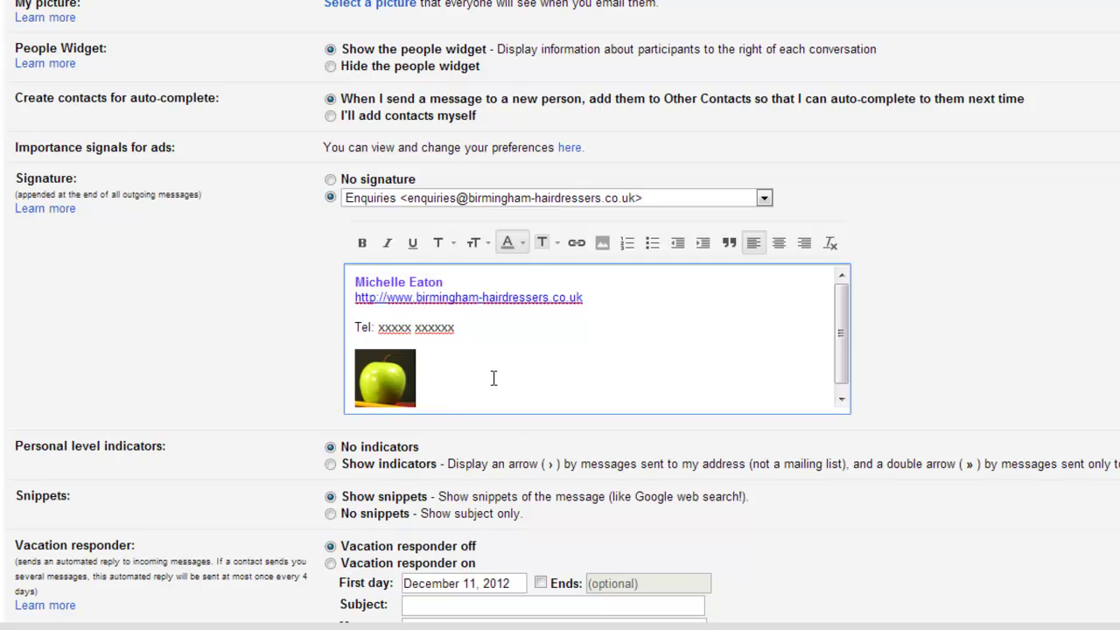
pyautogui.scroll(-2, 1057, 414)
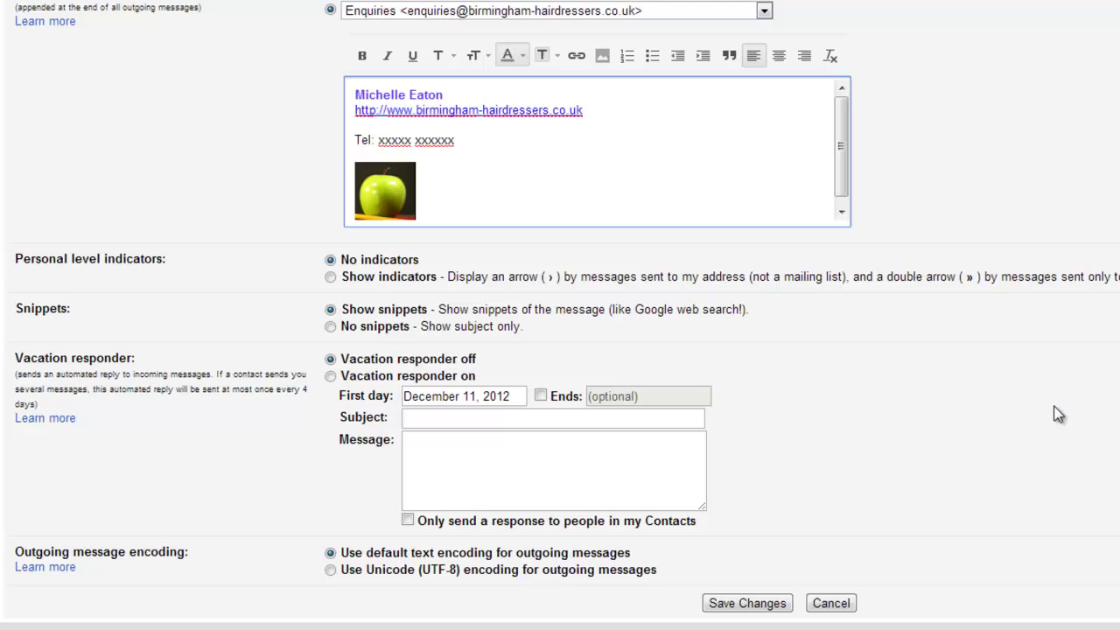
pyautogui.scroll(-2, 1058, 414)
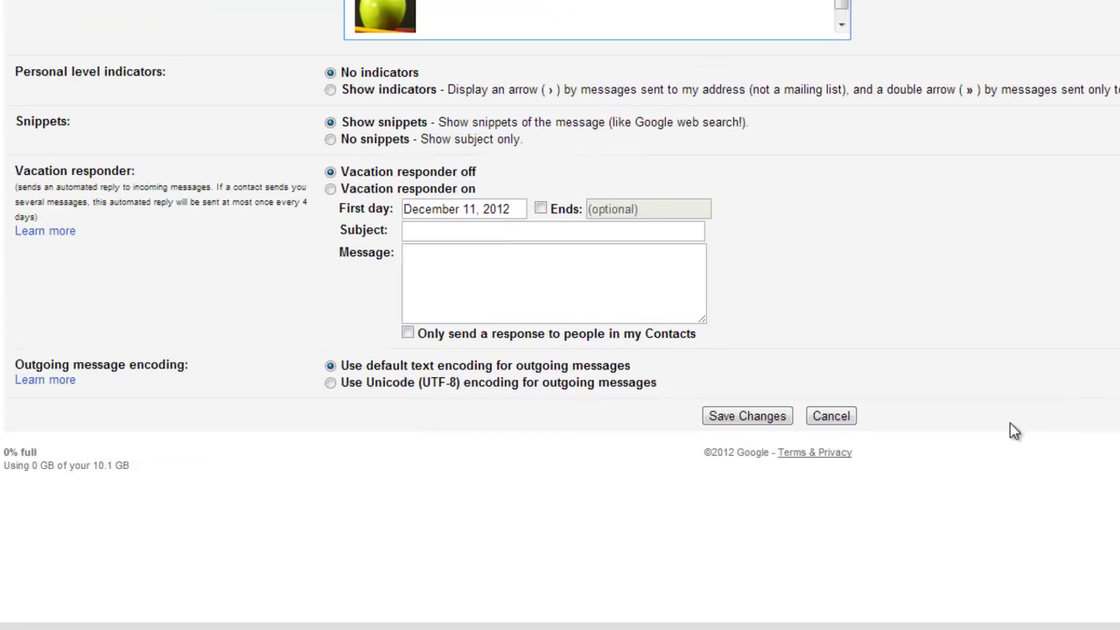
pyautogui.click(731, 418)
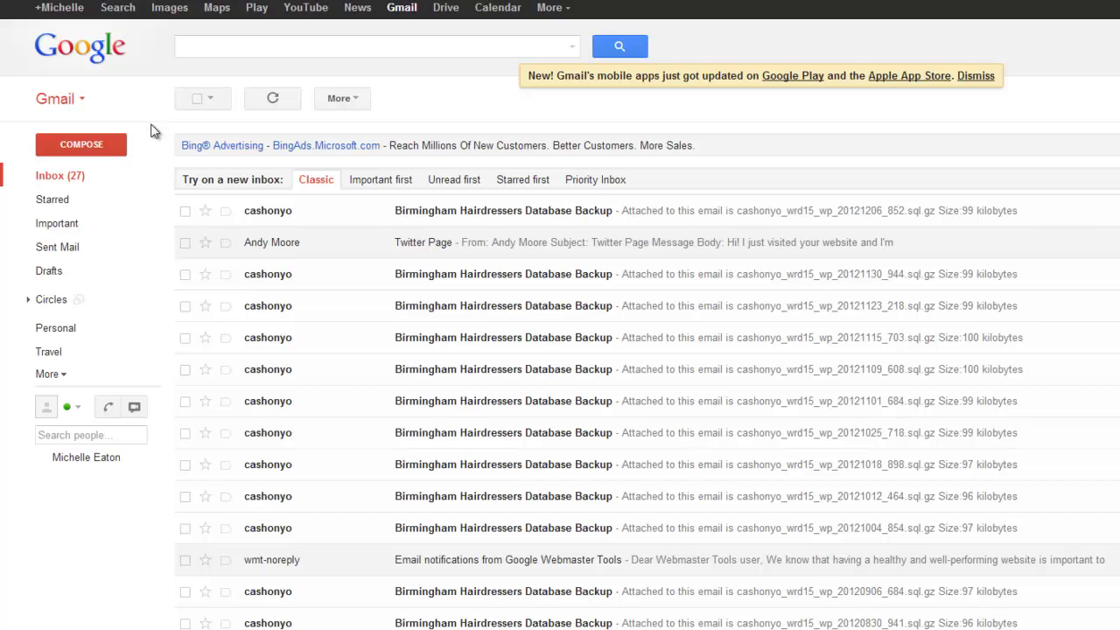
# Compose a new message sent from the Enquiries address to show the finished signature
pyautogui.click(91, 149)
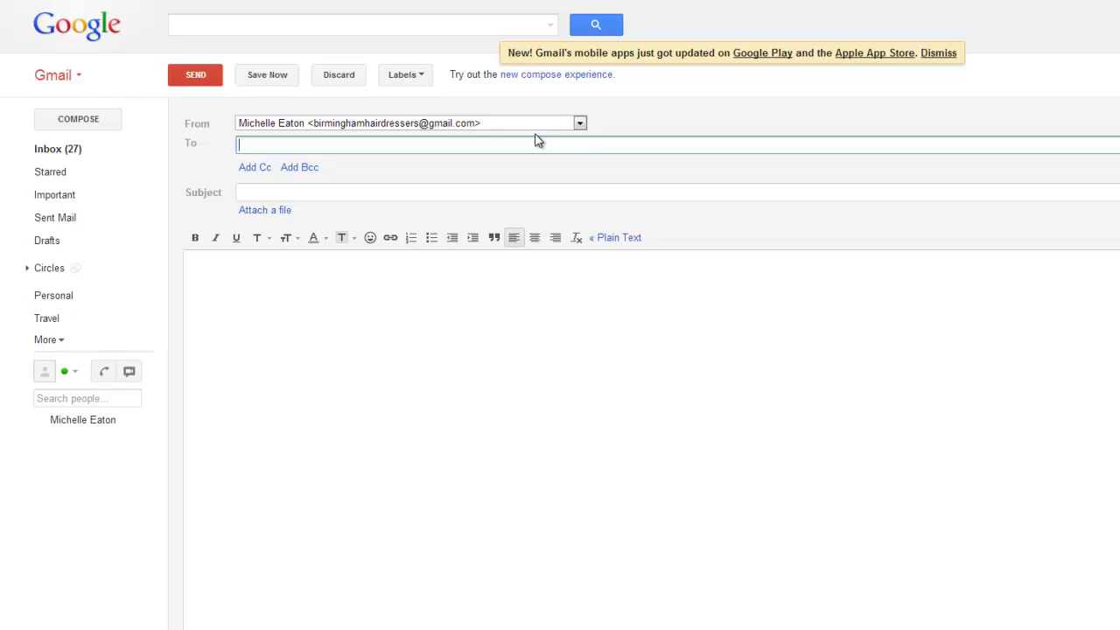
pyautogui.click(581, 124)
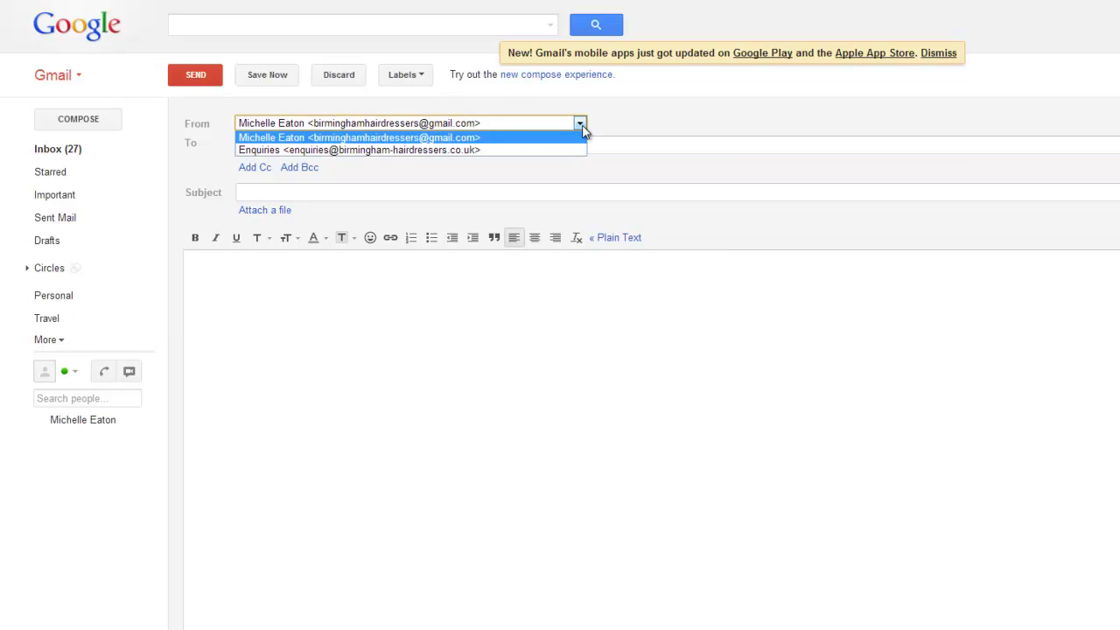
pyautogui.click(431, 150)
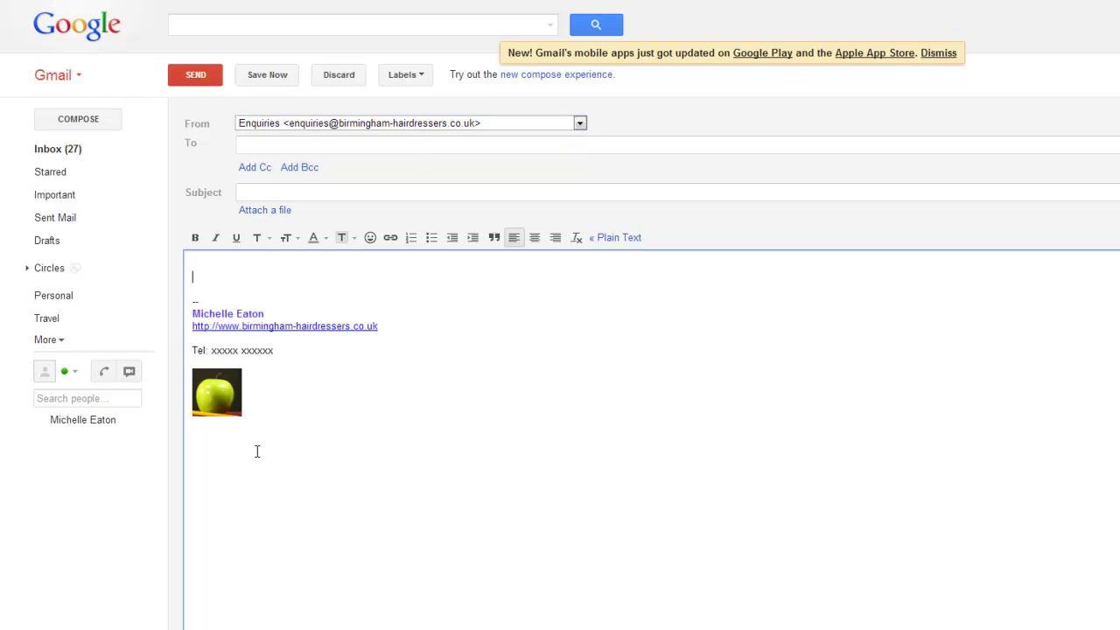